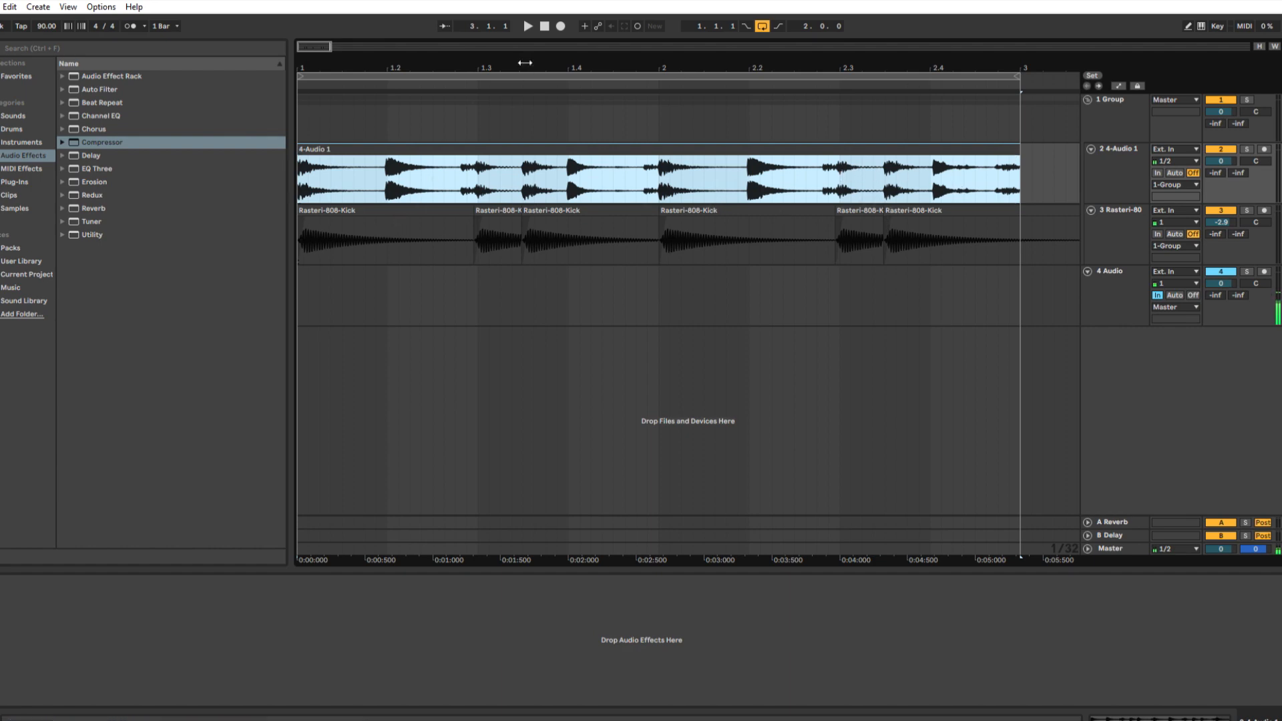
# Play the unprocessed two-bar drum loop, stop it and return the playhead to the start.
pyautogui.click(528, 24)
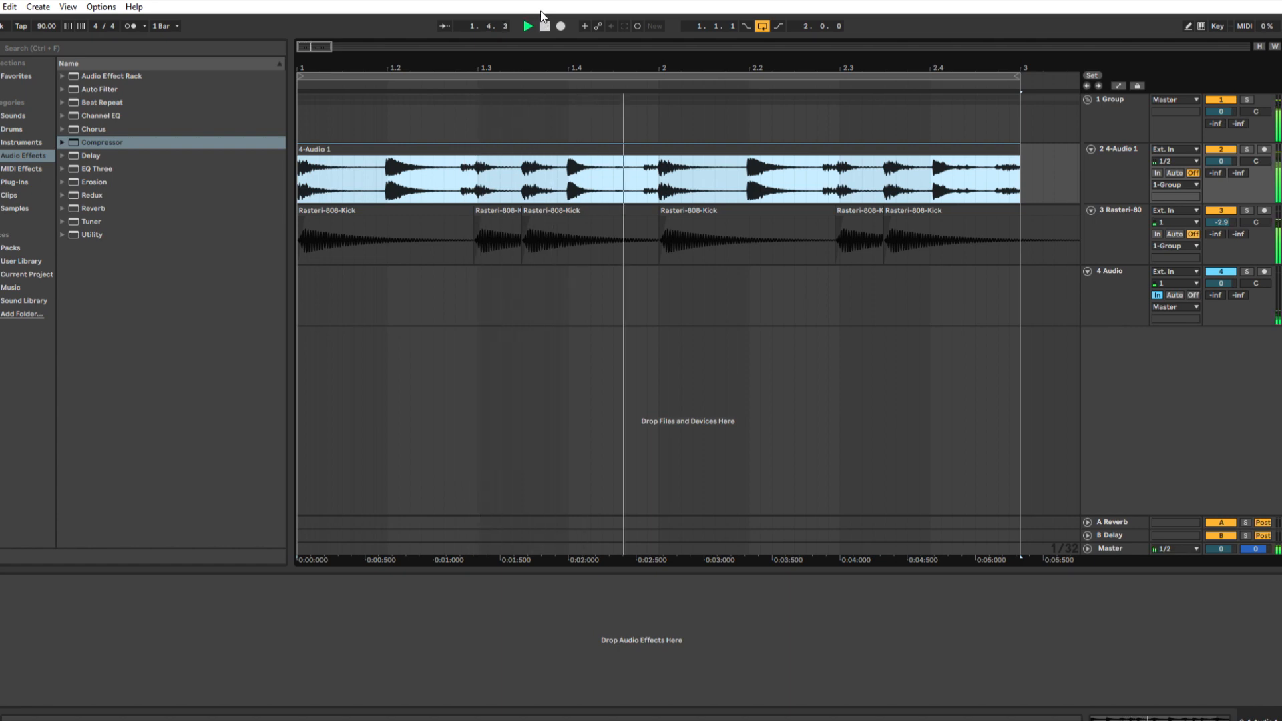
pyautogui.click(544, 24)
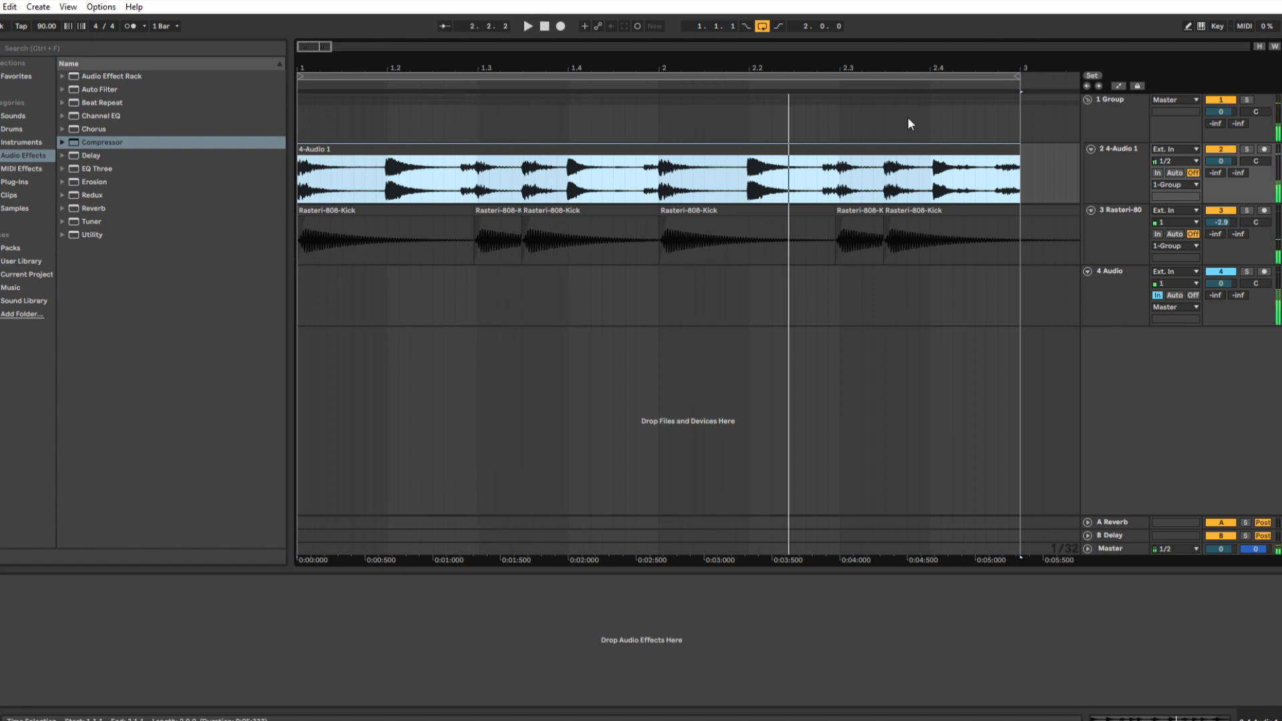
pyautogui.click(544, 25)
# Turn on the SASQDRUMS rack on the 1 Group track and play the drum loop through it.
pyautogui.click(1114, 104)
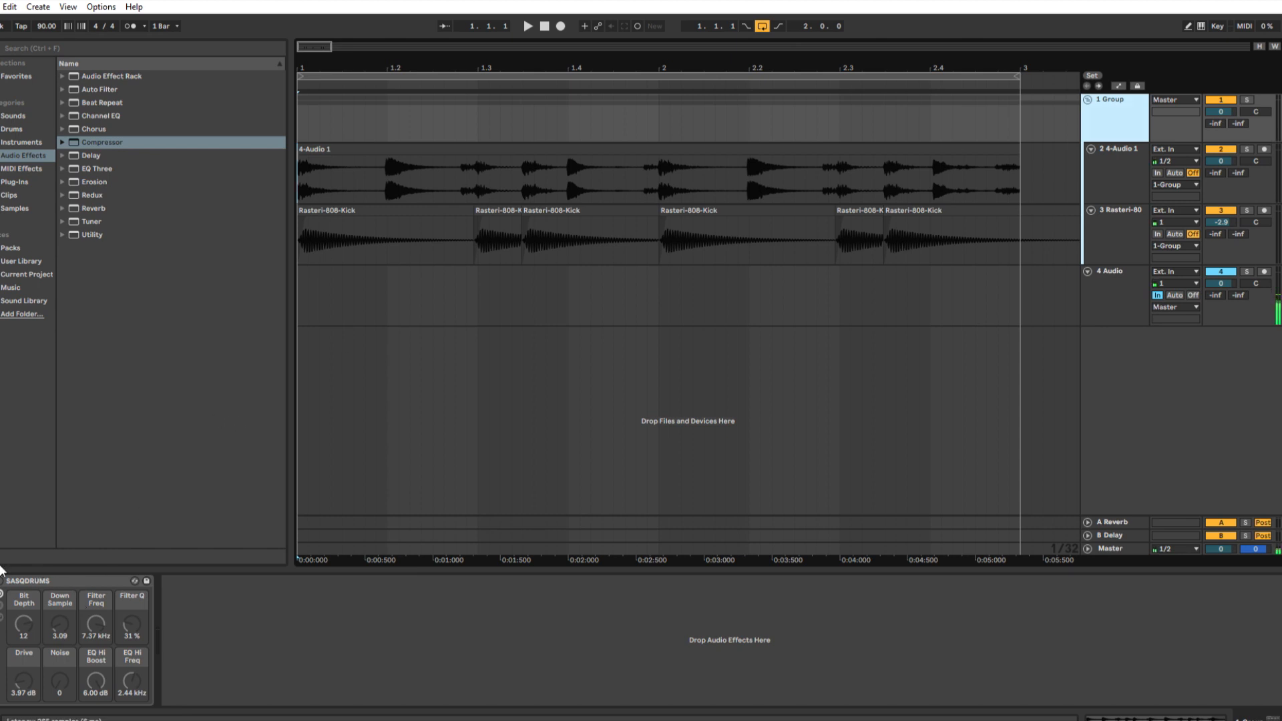
pyautogui.click(81, 627)
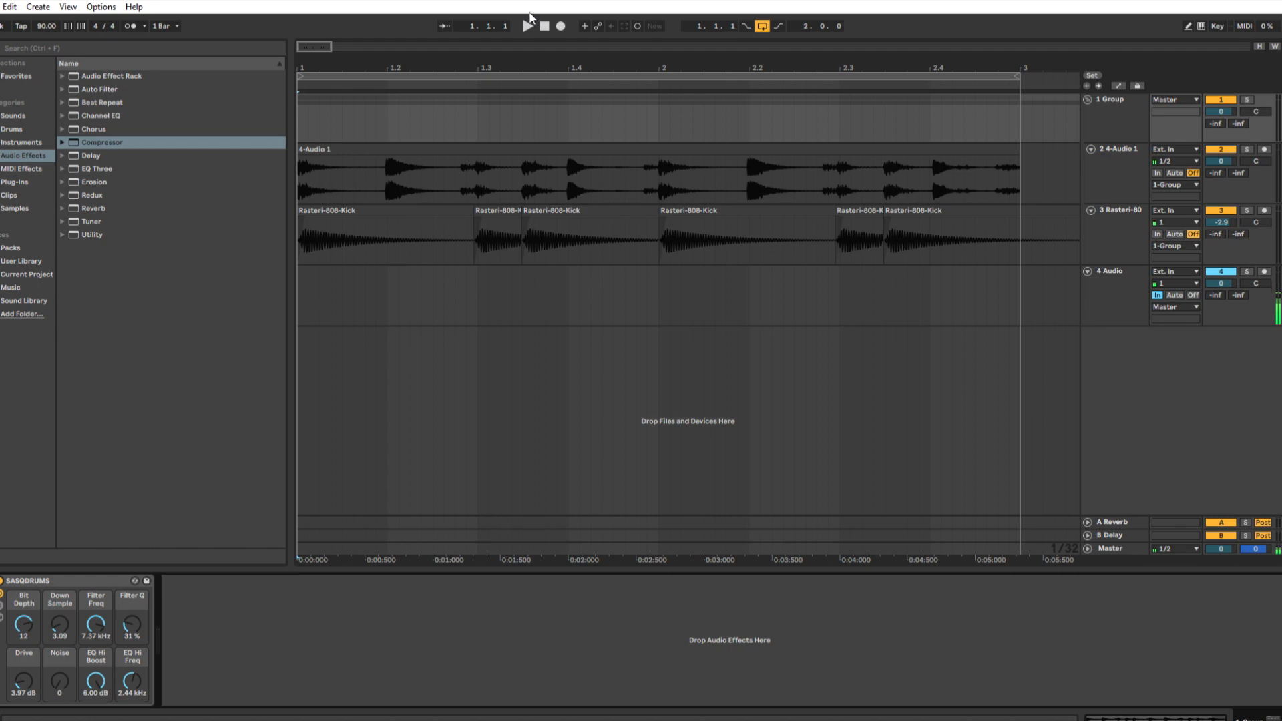
pyautogui.click(527, 25)
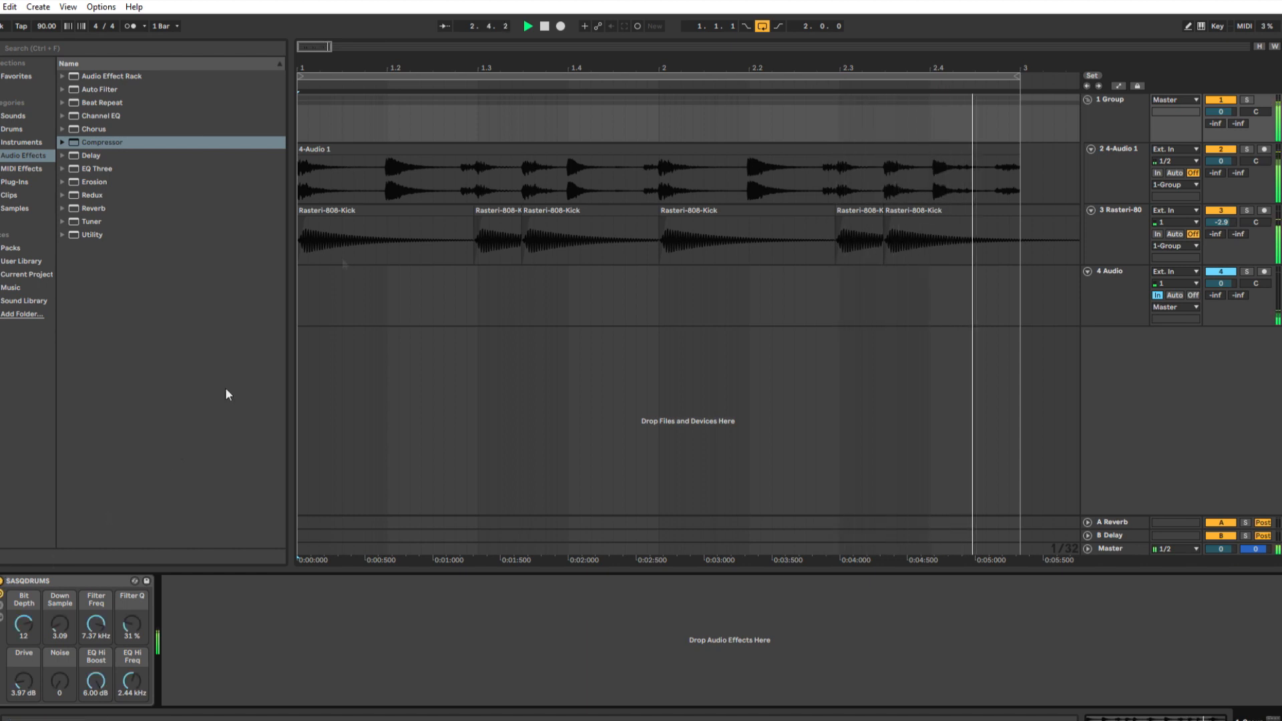
pyautogui.click(544, 26)
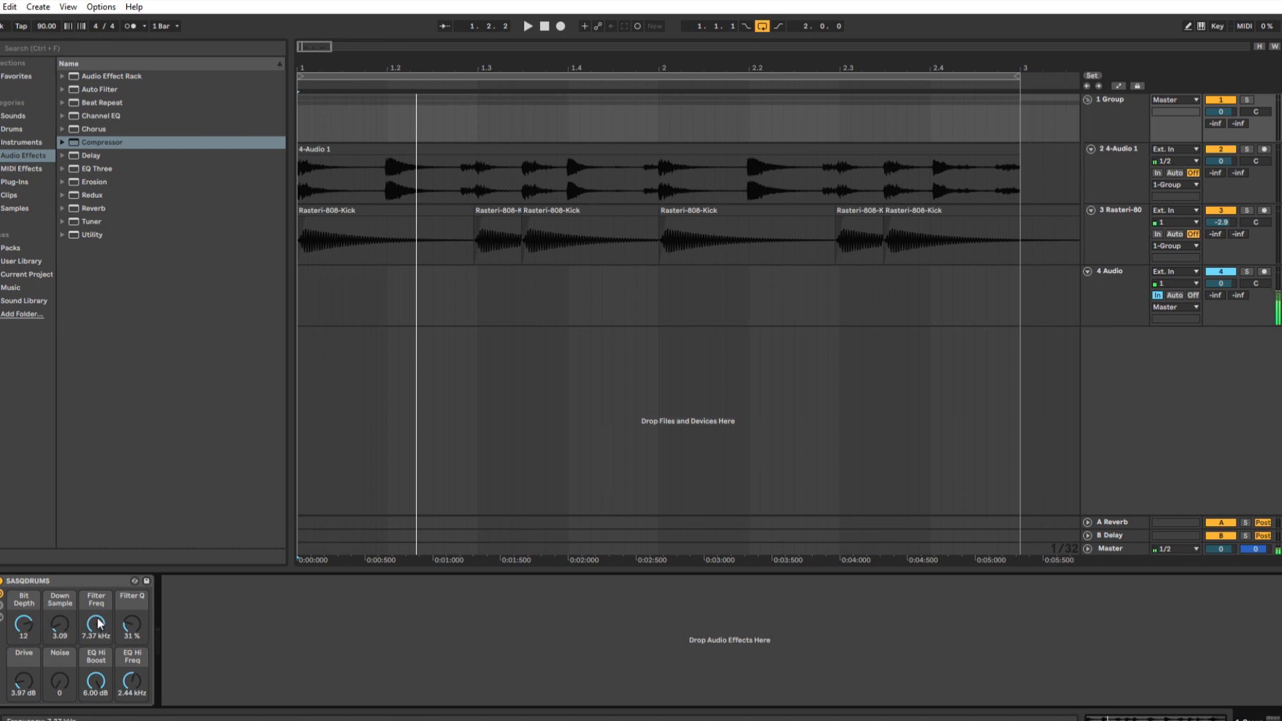
# Show the devices inside SASQDRUMS and switch off LOWPASS, NOISE, HIGH BOOST and BASS TAMER, keeping bit reduction and LIMITER active.
pyautogui.click(2, 611)
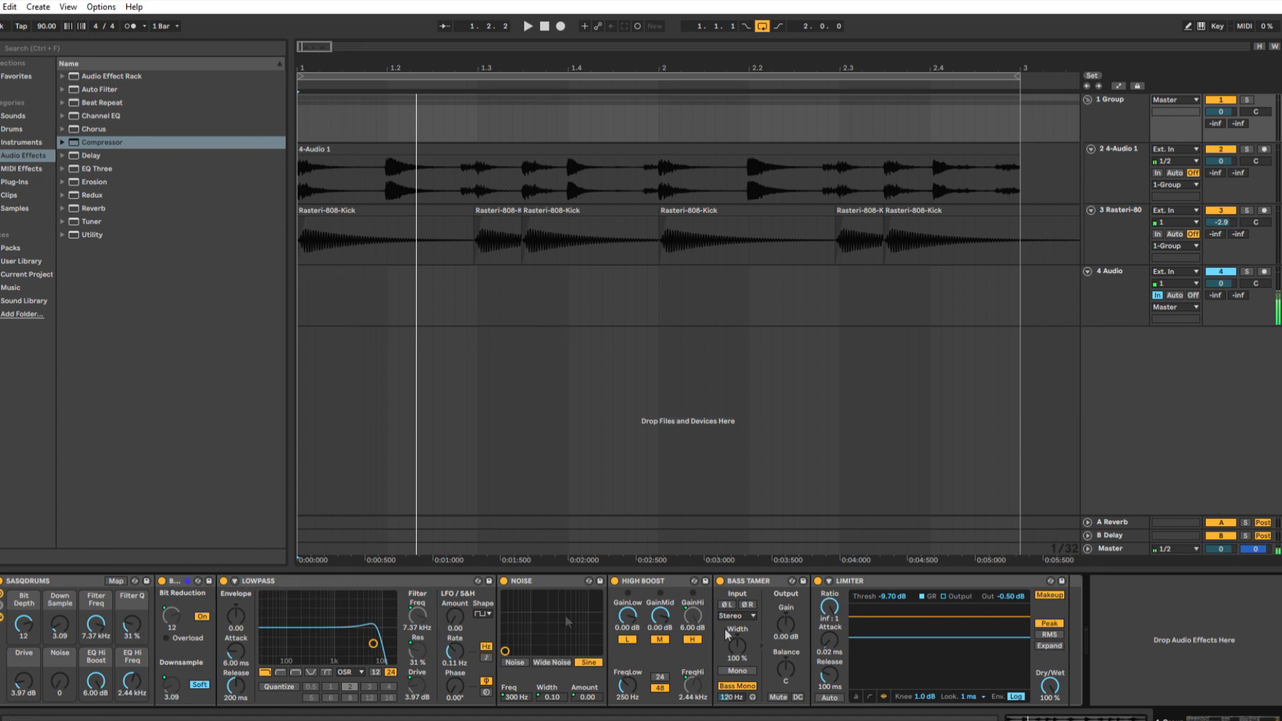
pyautogui.click(223, 580)
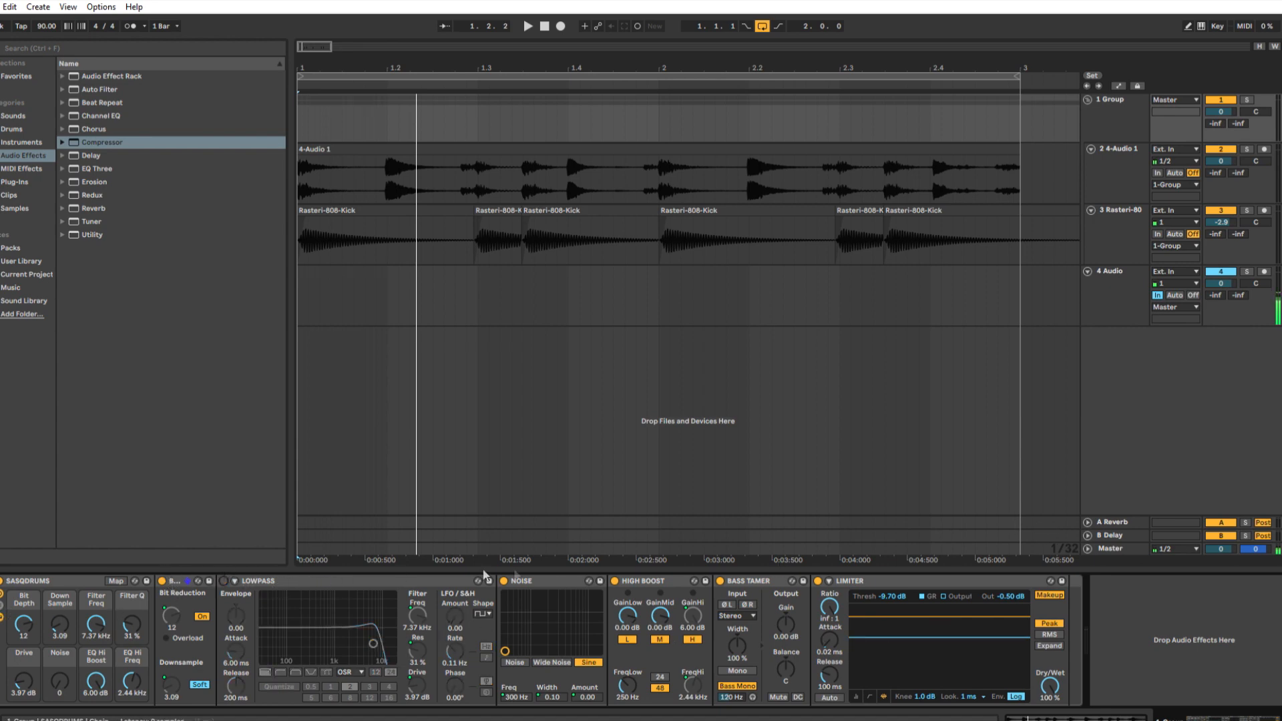
pyautogui.click(504, 580)
pyautogui.click(614, 581)
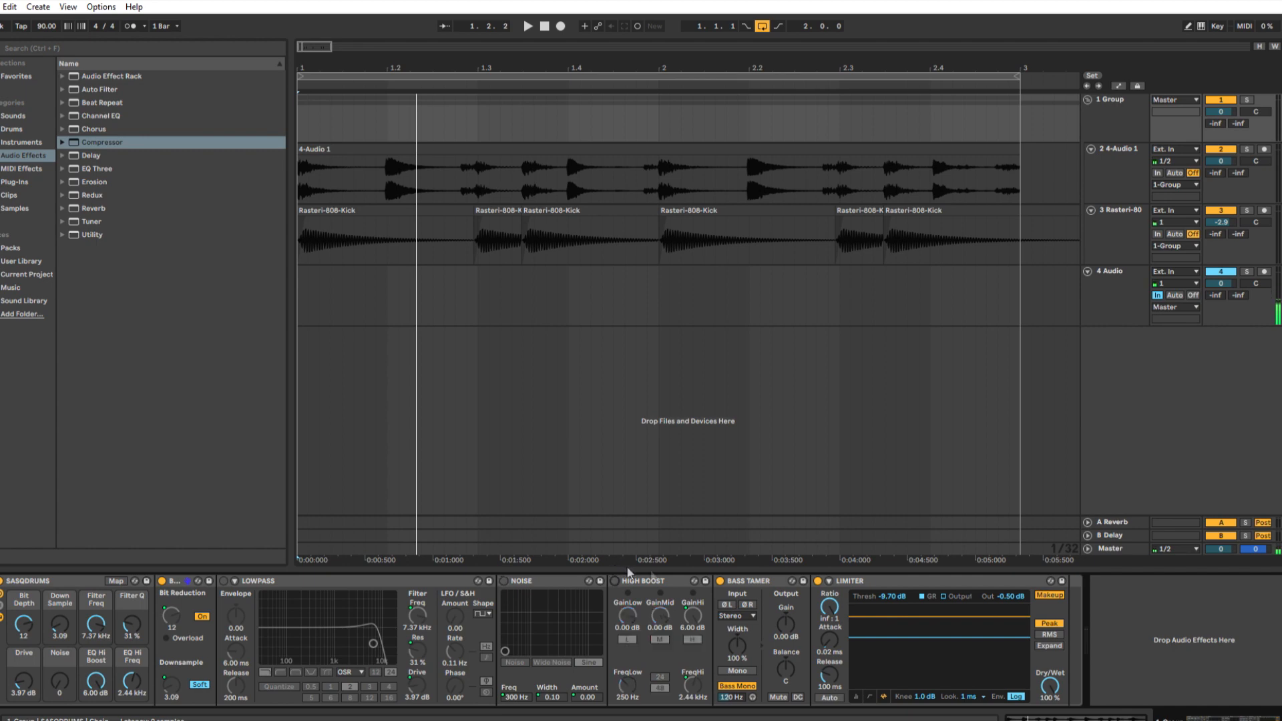
pyautogui.click(720, 580)
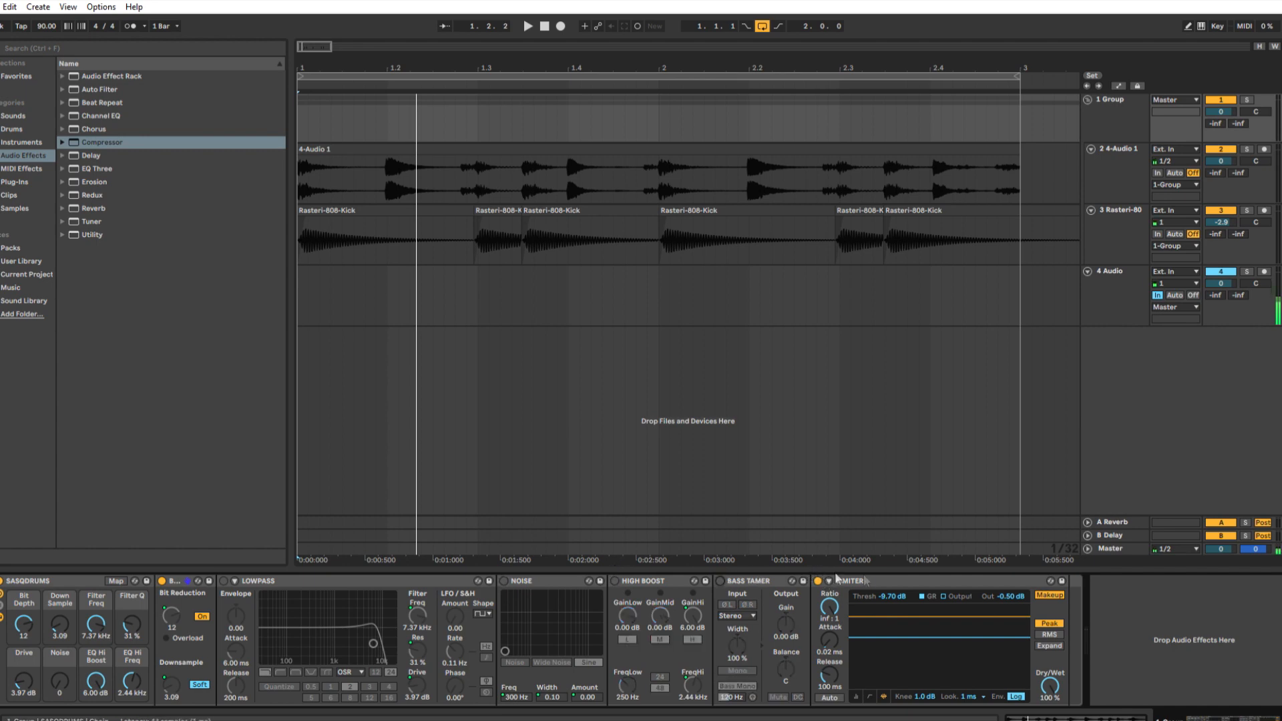
pyautogui.click(891, 580)
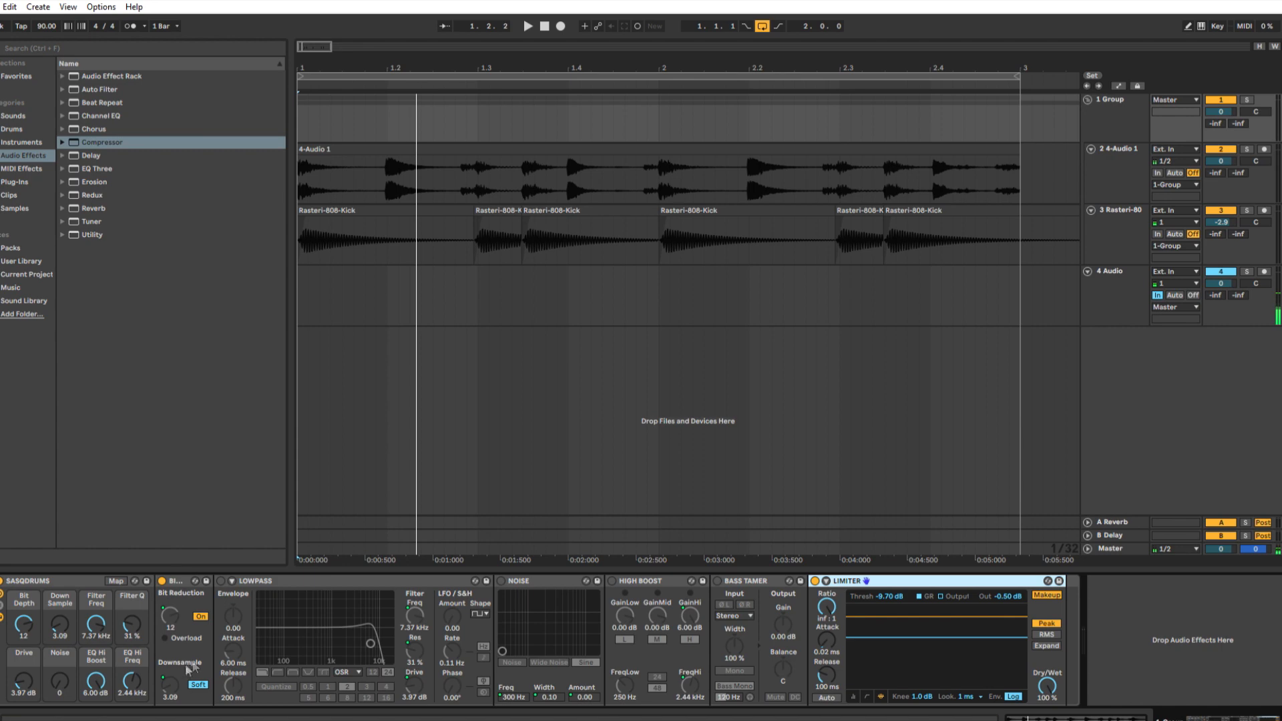
# Play the loop with Bit Depth at 18 and Down Sample at 1.00, comparing it with the rack bypassed.
pyautogui.click(527, 26)
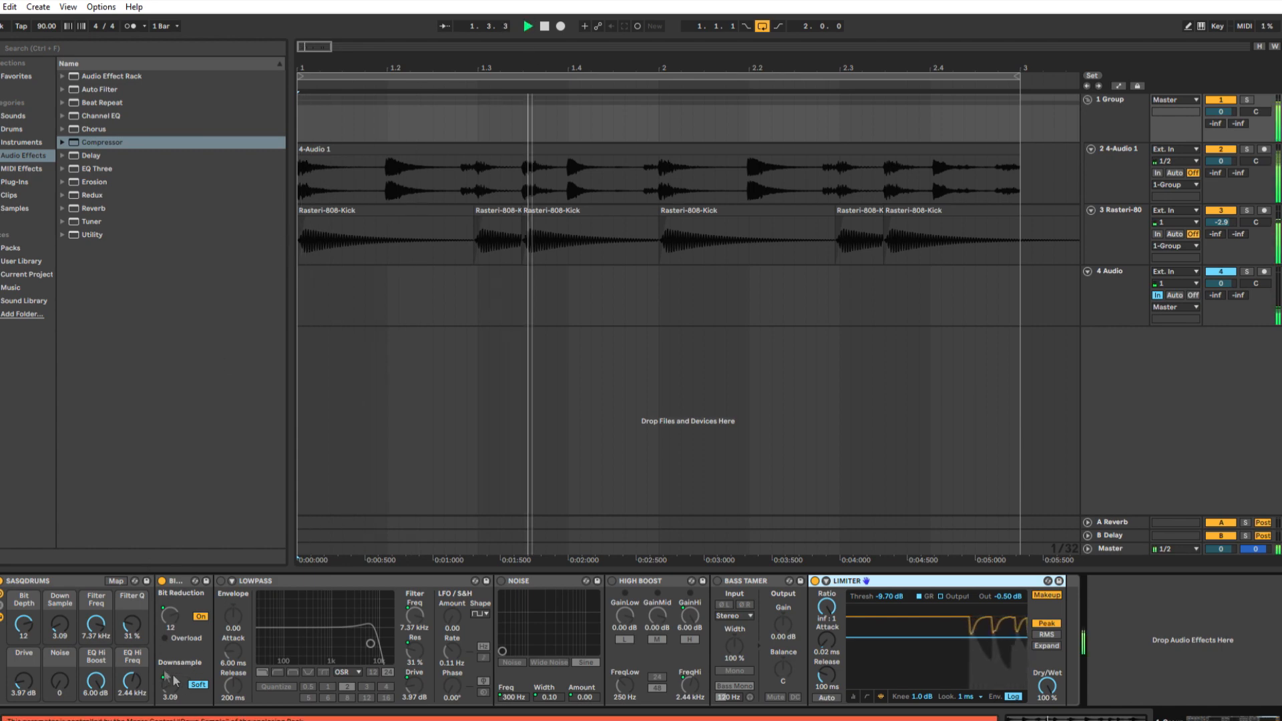
pyautogui.moveTo(62, 625); pyautogui.dragTo(61, 664)
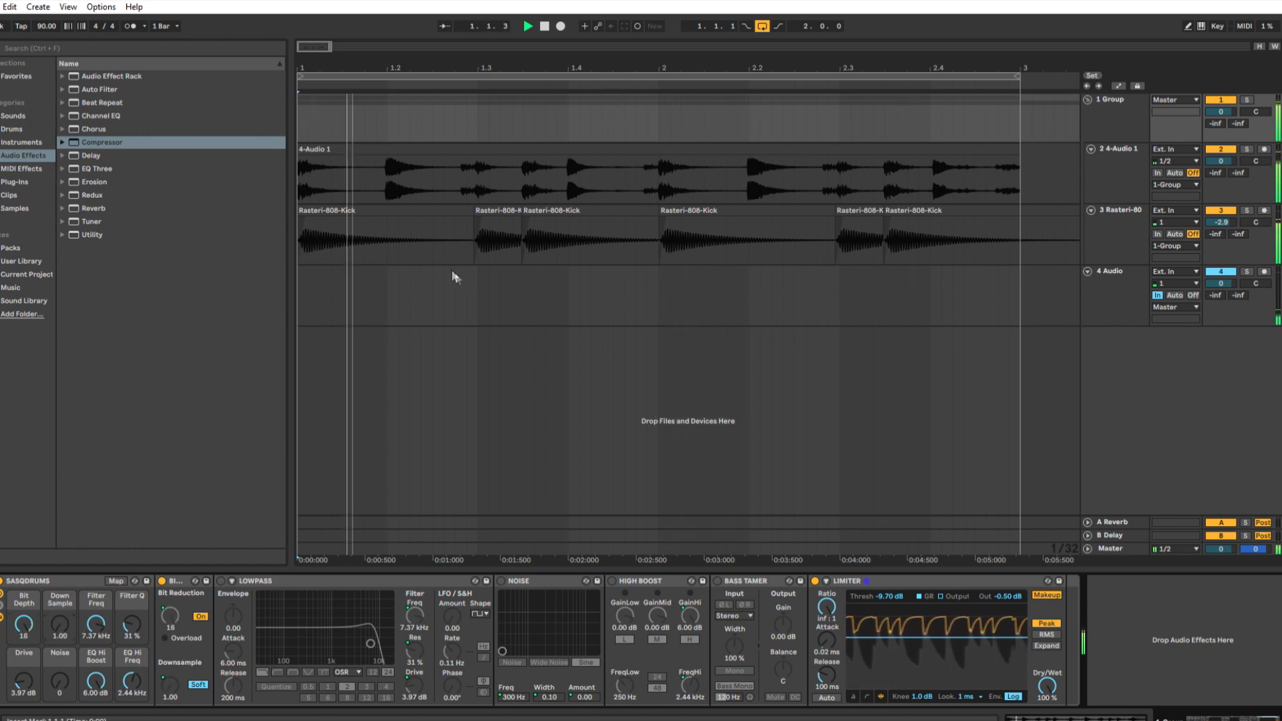
pyautogui.click(1, 578)
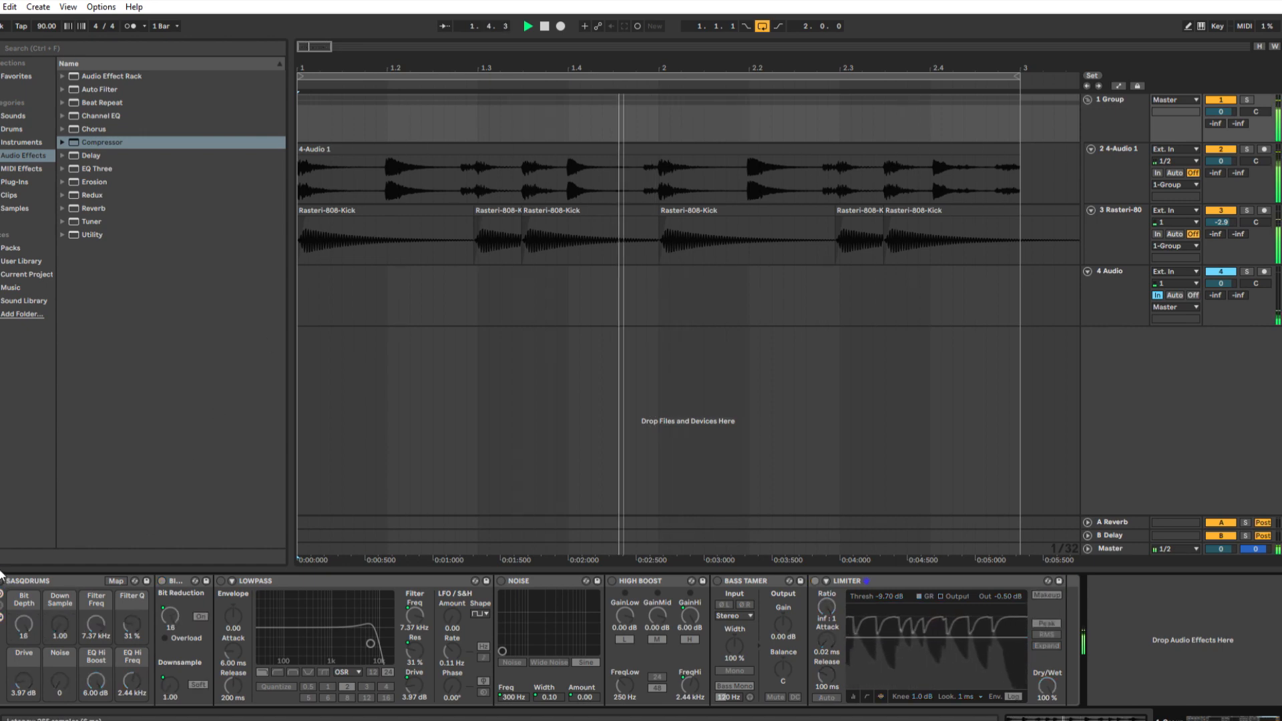
pyautogui.click(2, 578)
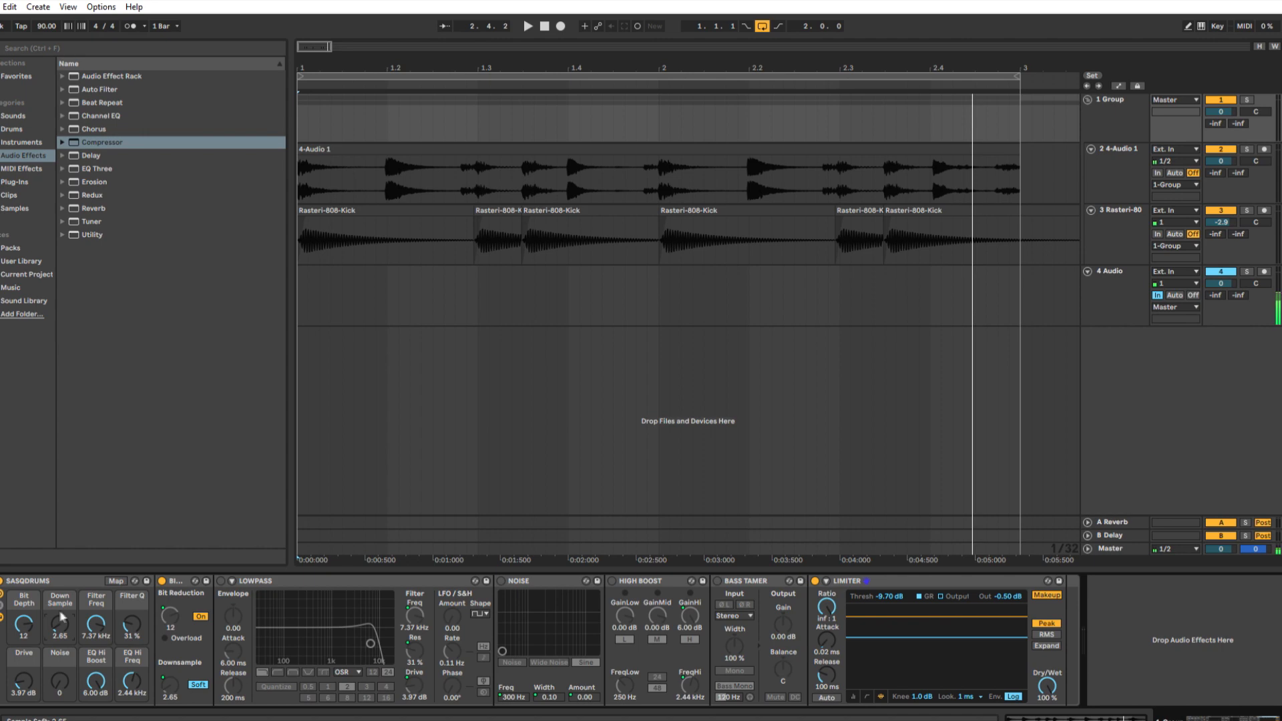
# Set the rack's Down Sample to 2.94 while playing the loop and comparing it with the rack bypassed.
pyautogui.moveTo(59, 625); pyautogui.dragTo(59, 644)
pyautogui.click(526, 25)
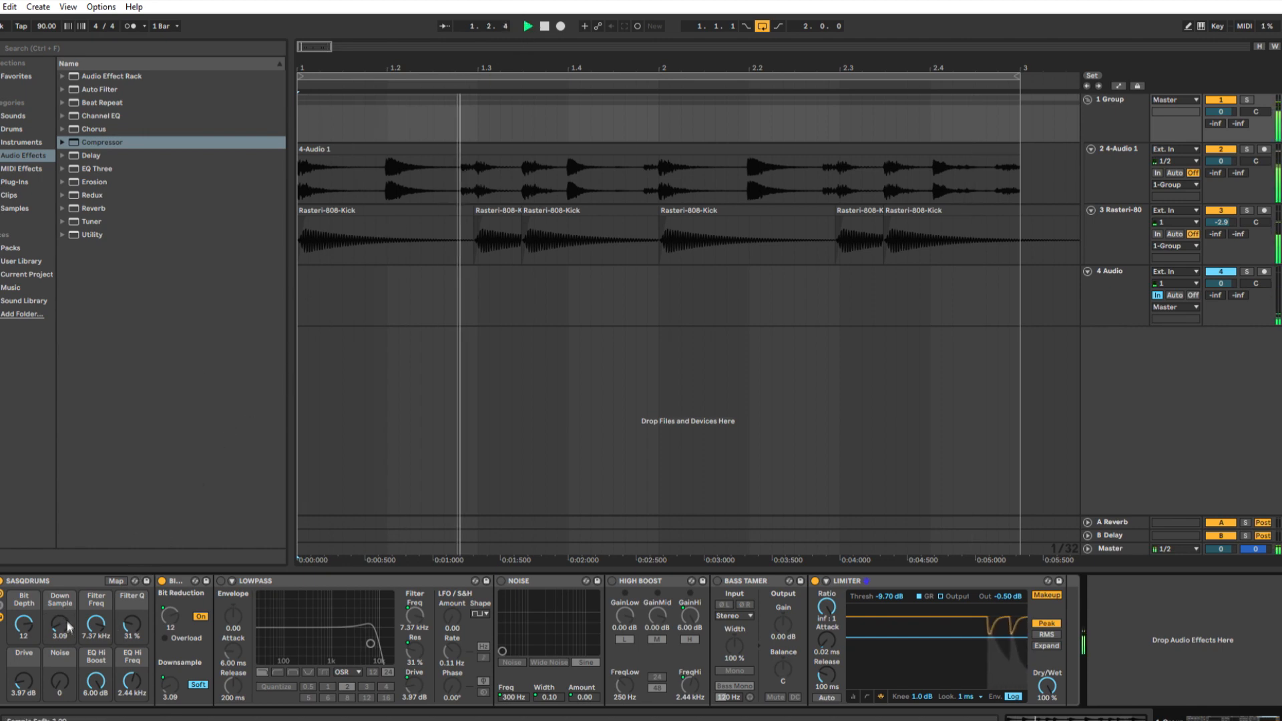
pyautogui.click(2, 580)
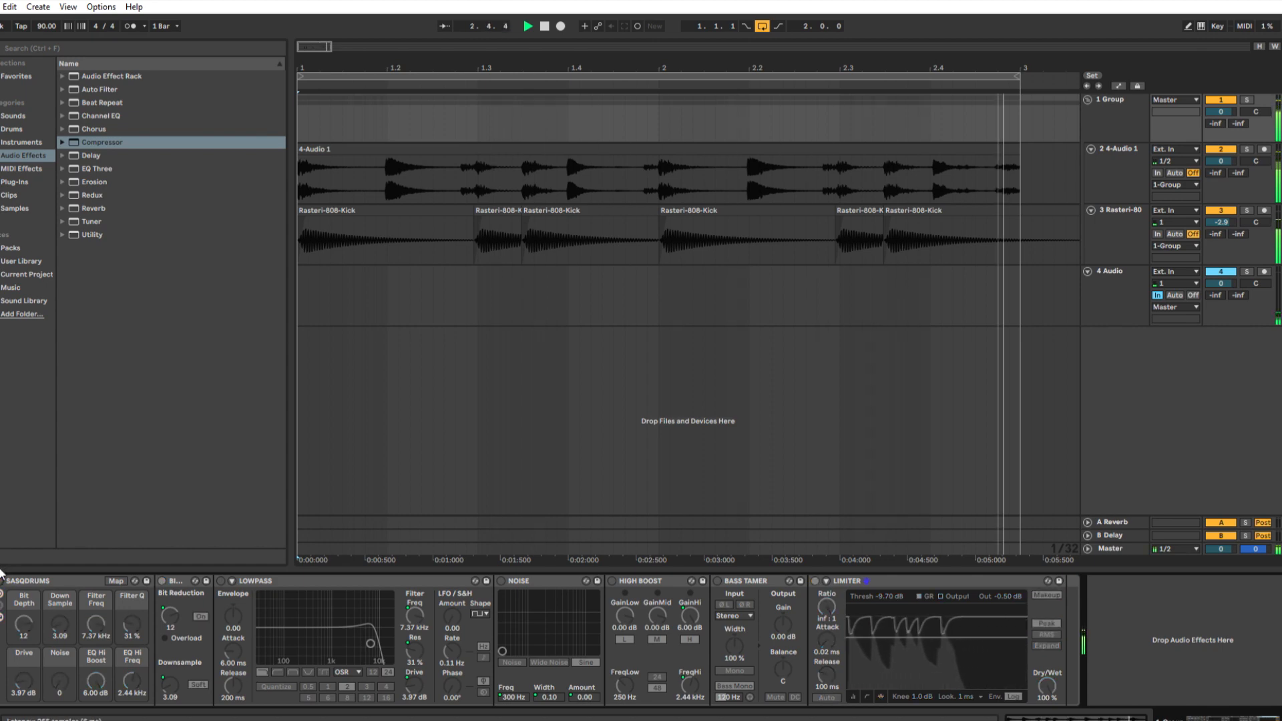
pyautogui.click(2, 578)
pyautogui.moveTo(59, 625)
pyautogui.mouseDown()
pyautogui.moveTo(59, 568)
pyautogui.moveTo(59, 625)
pyautogui.mouseUp()
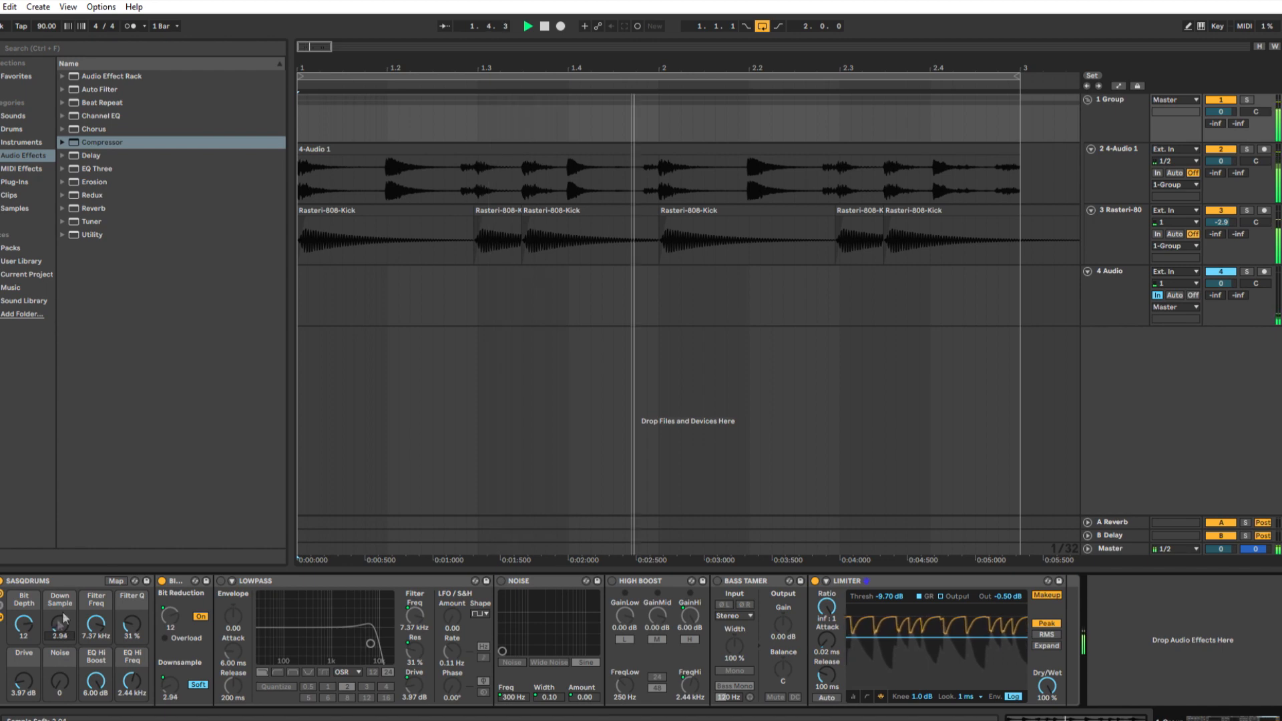
pyautogui.press('space')
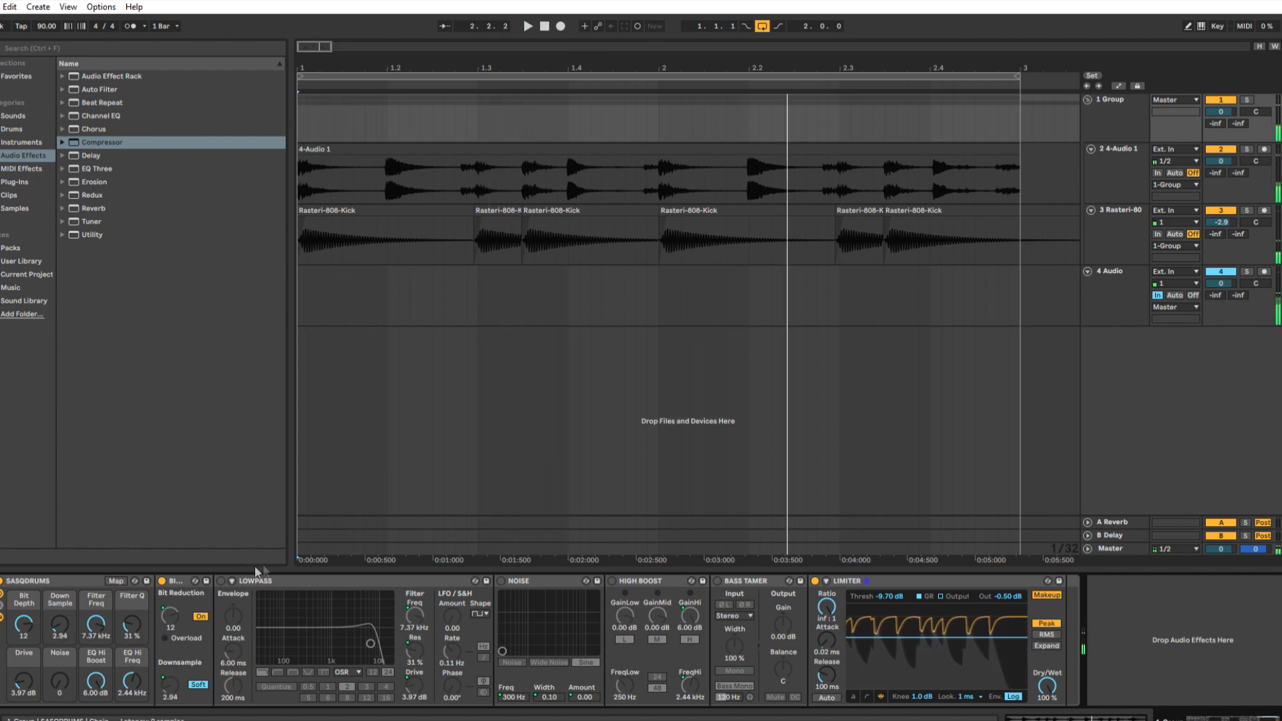
# Switch on LOWPASS and set Filter Freq to 5.11 kHz, Filter Q to 49 % and Drive to 5.67 dB during playback.
pyautogui.click(221, 580)
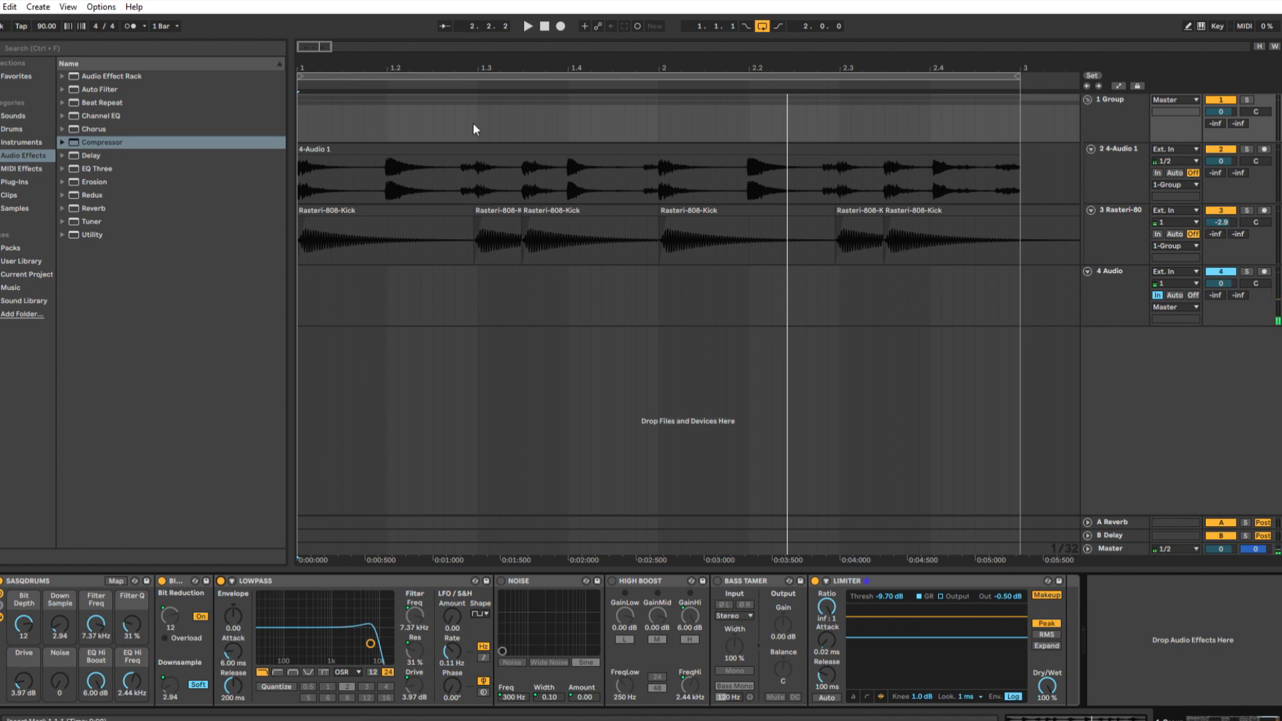
pyautogui.press('space')
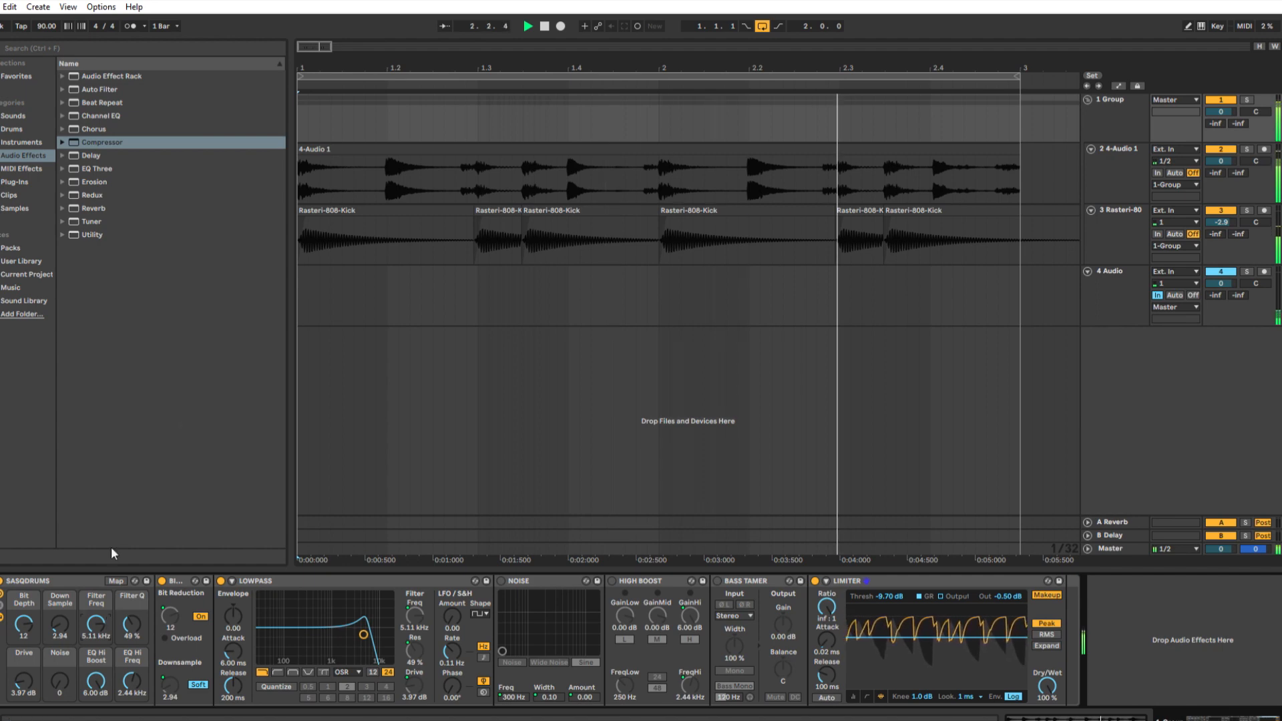
pyautogui.press('space')
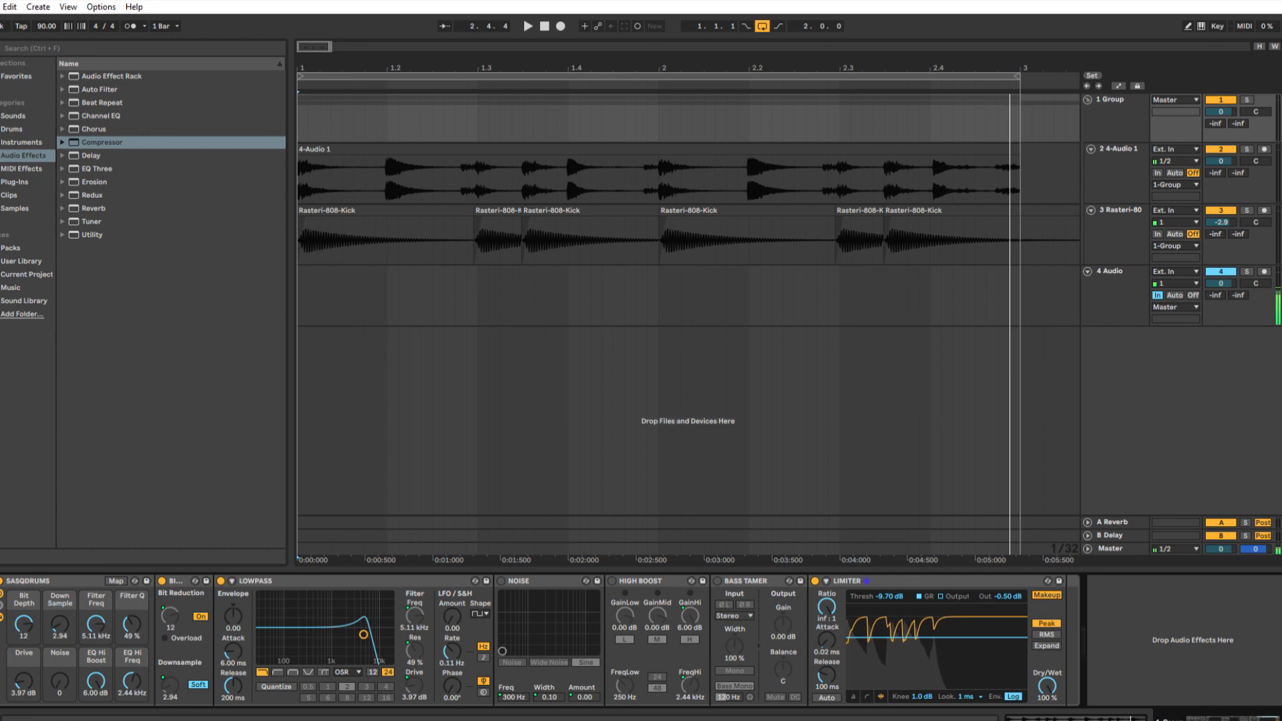
pyautogui.click(527, 25)
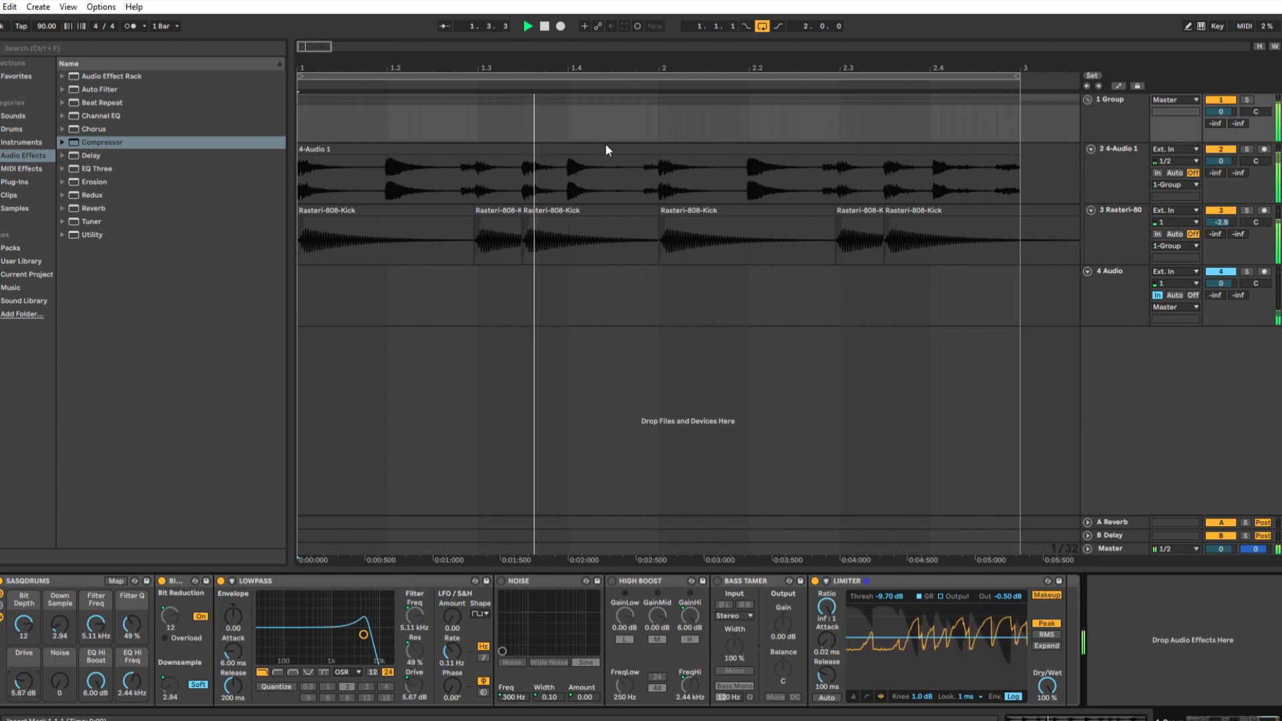
pyautogui.click(544, 26)
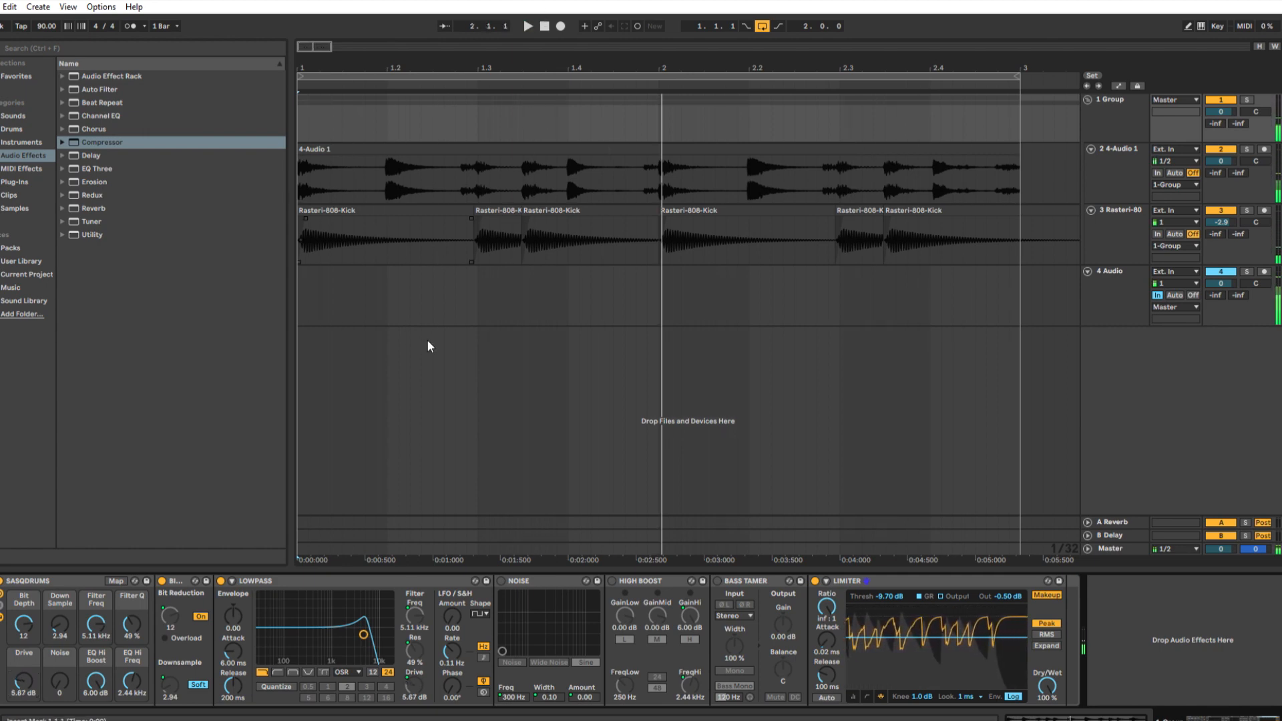
# Switch on NOISE, audition the rack's Noise amount up to about 54 during playback, and return it to 0.
pyautogui.click(502, 581)
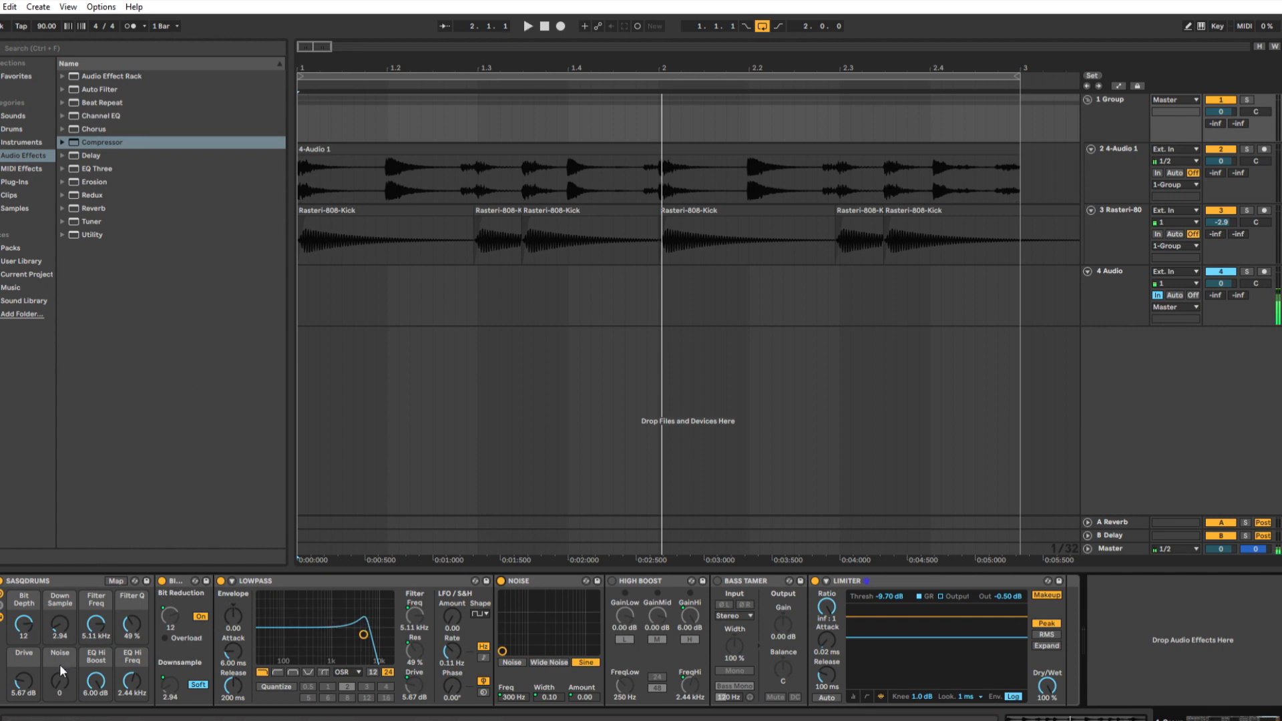
pyautogui.press('space')
pyautogui.moveTo(59, 682); pyautogui.dragTo(60, 645)
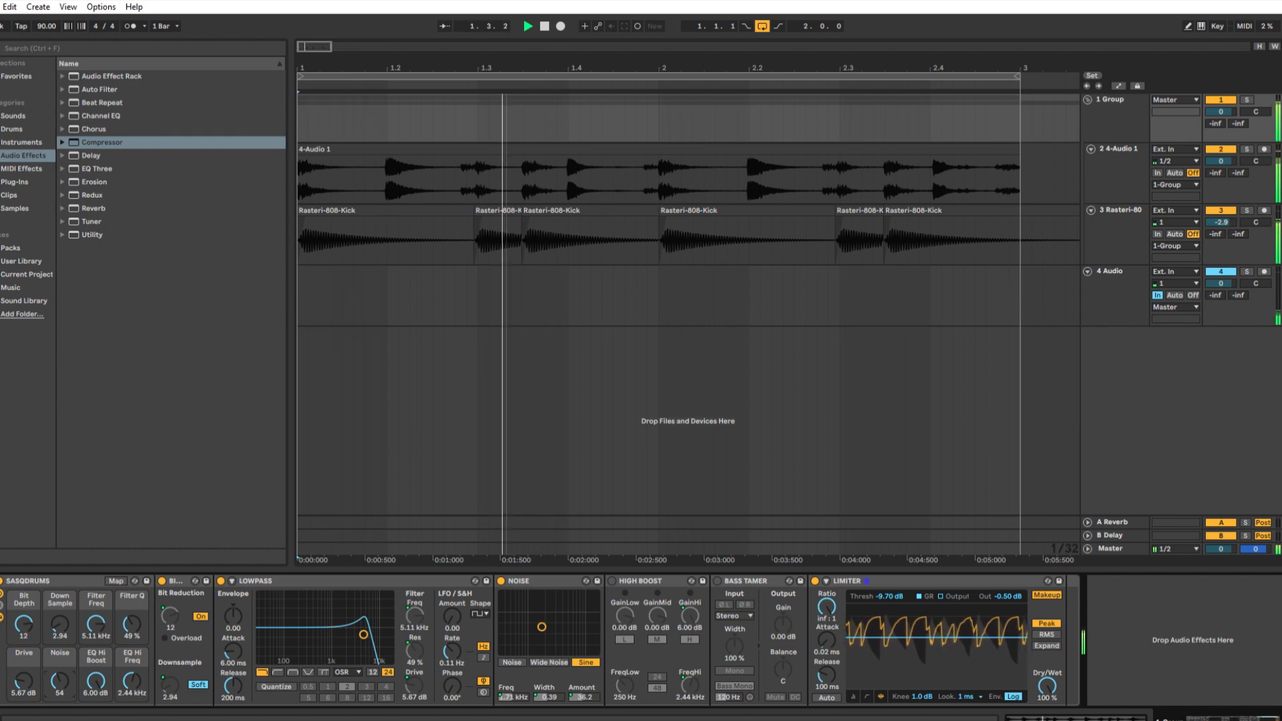
pyautogui.click(545, 24)
pyautogui.moveTo(59, 681); pyautogui.dragTo(59, 717)
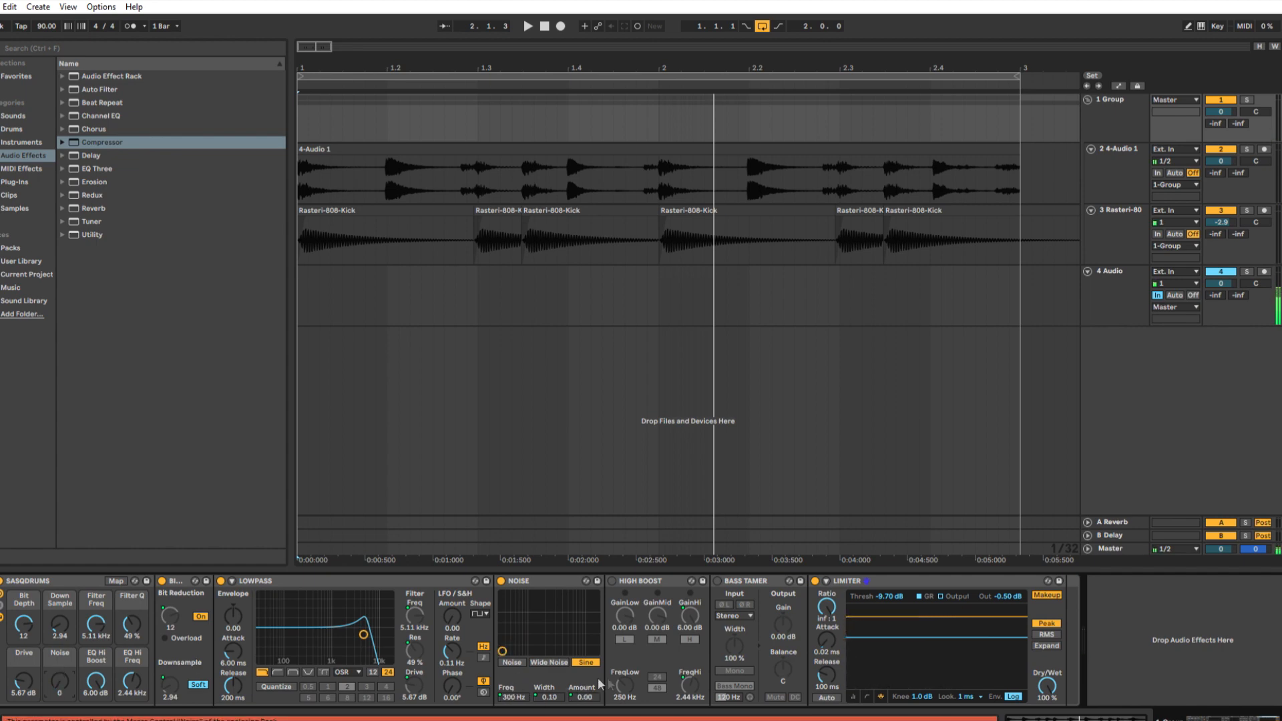
pyautogui.moveTo(59, 681); pyautogui.dragTo(59, 601)
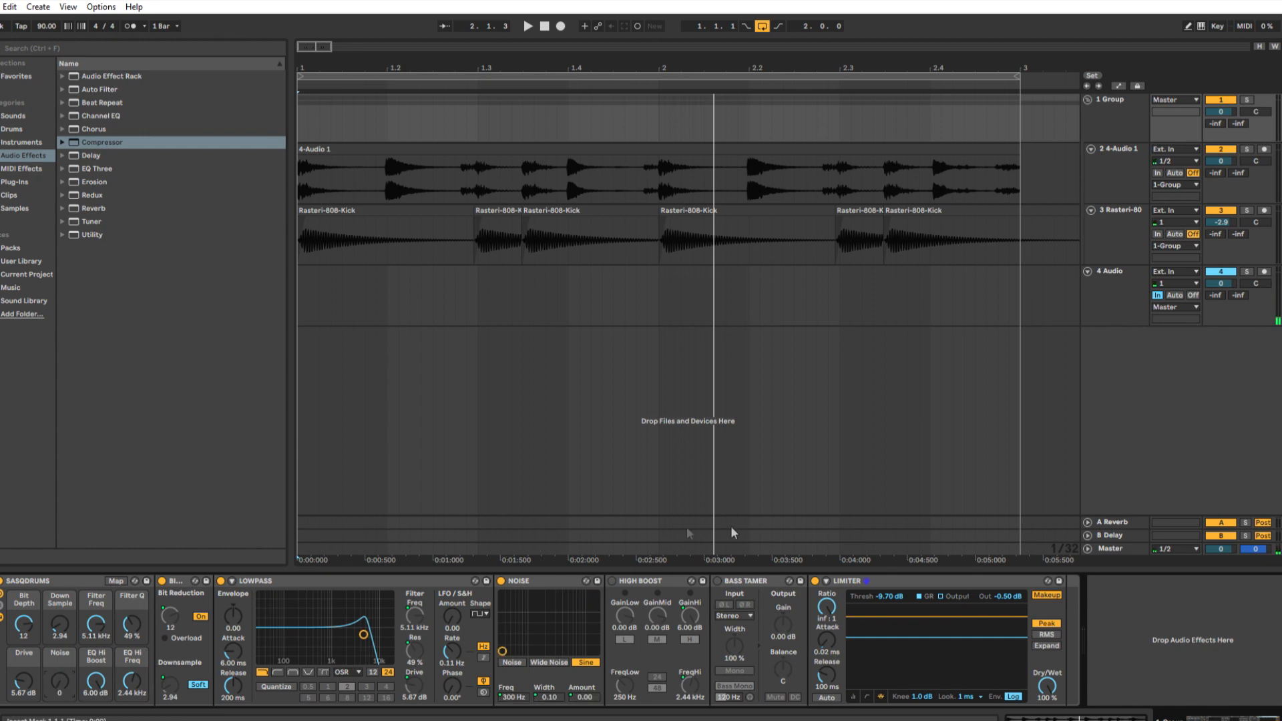
# Switch on HIGH BOOST and set EQ Hi Boost to -3.76 dB and EQ Hi Freq to 8.55 kHz during playback.
pyautogui.click(611, 580)
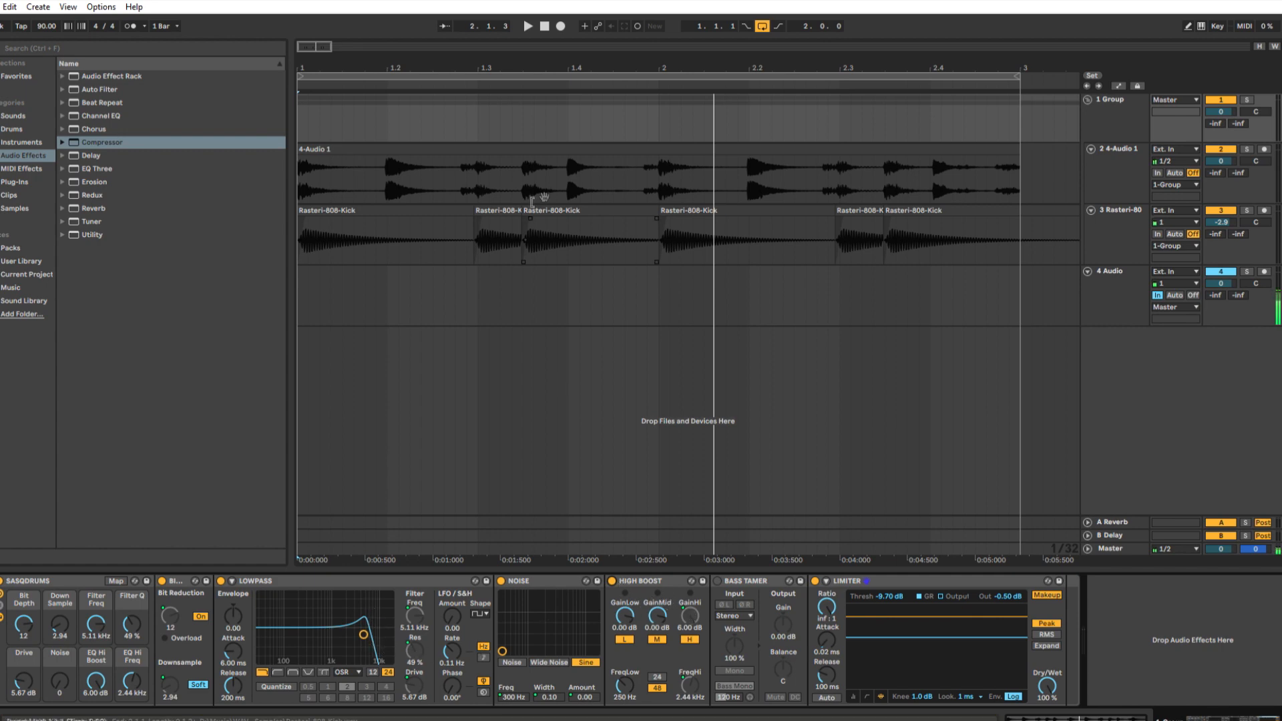
pyautogui.press('space')
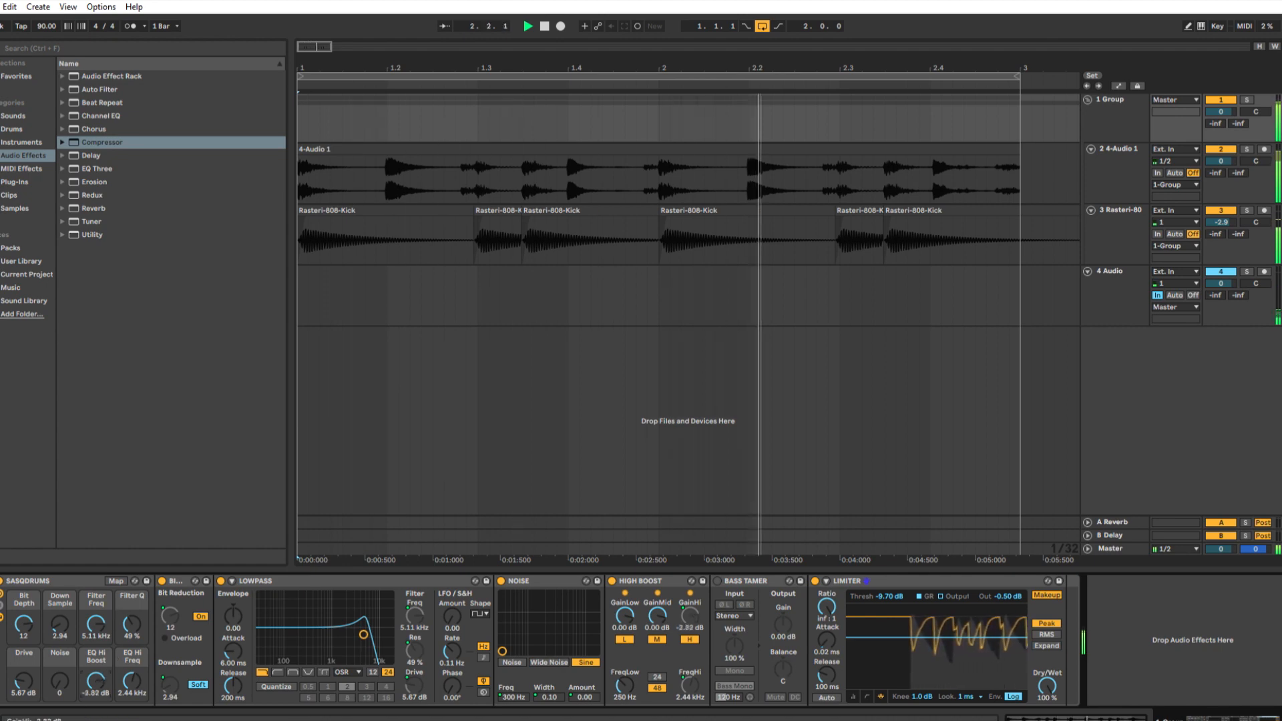
pyautogui.moveTo(690, 615); pyautogui.dragTo(689, 682)
pyautogui.moveTo(96, 683); pyautogui.dragTo(124, 654)
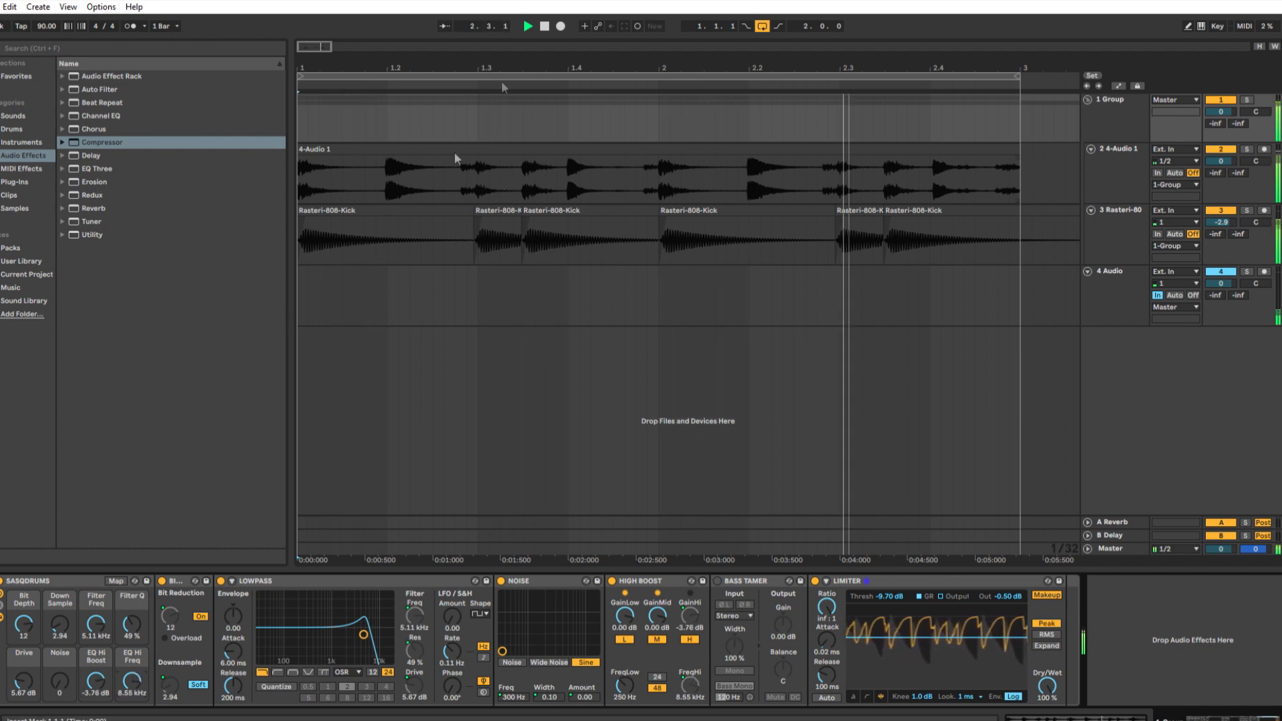
pyautogui.press('space')
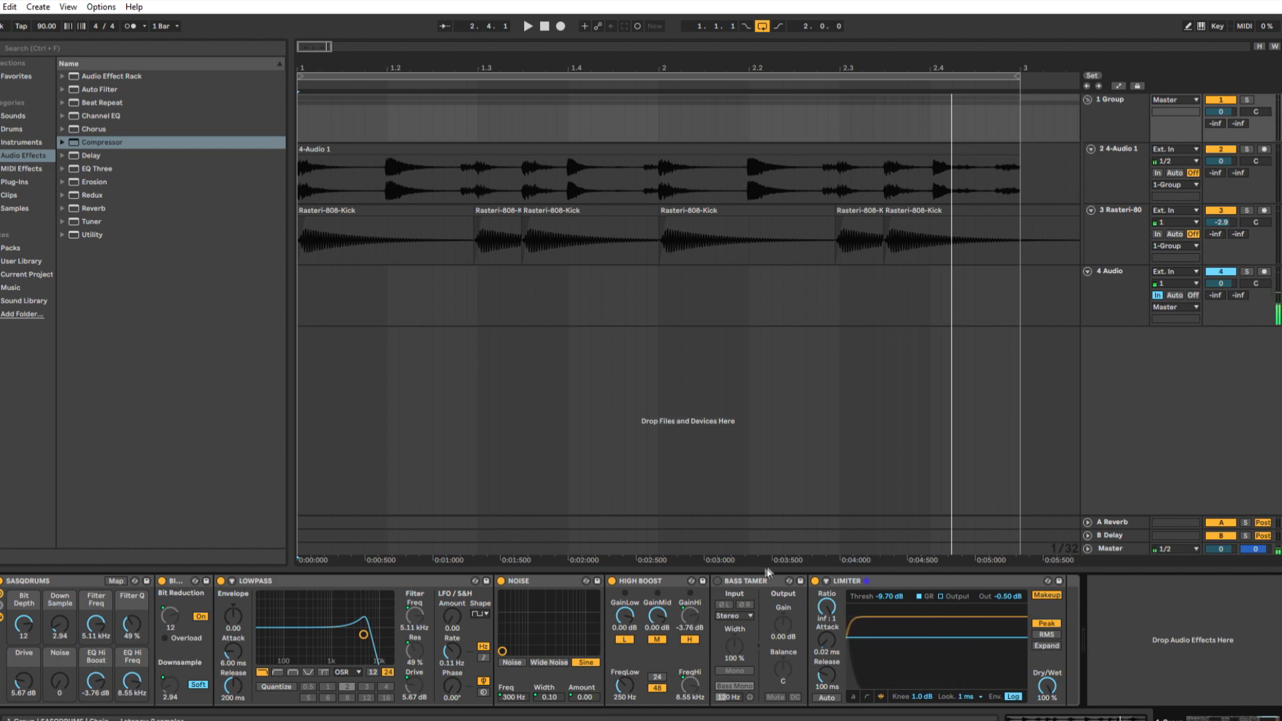
# Switch on BASS TAMER and hide the devices inside the SASQDRUMS rack.
pyautogui.click(717, 581)
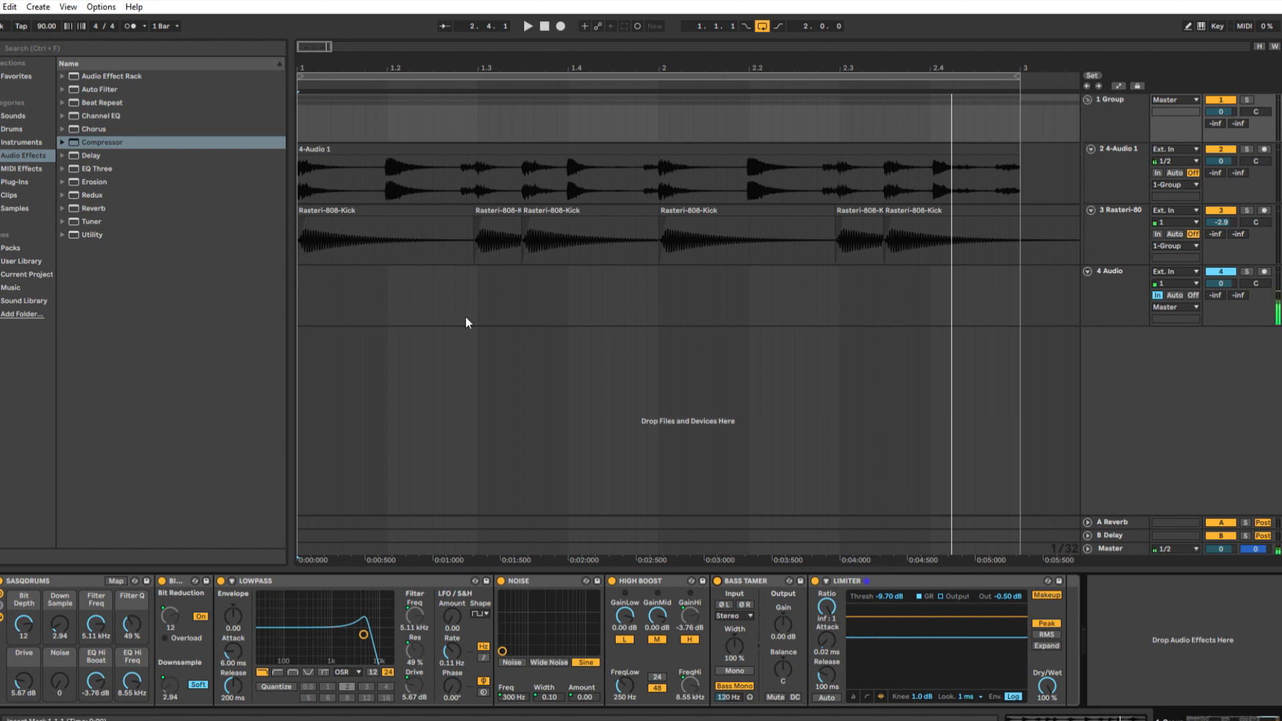
pyautogui.click(1, 606)
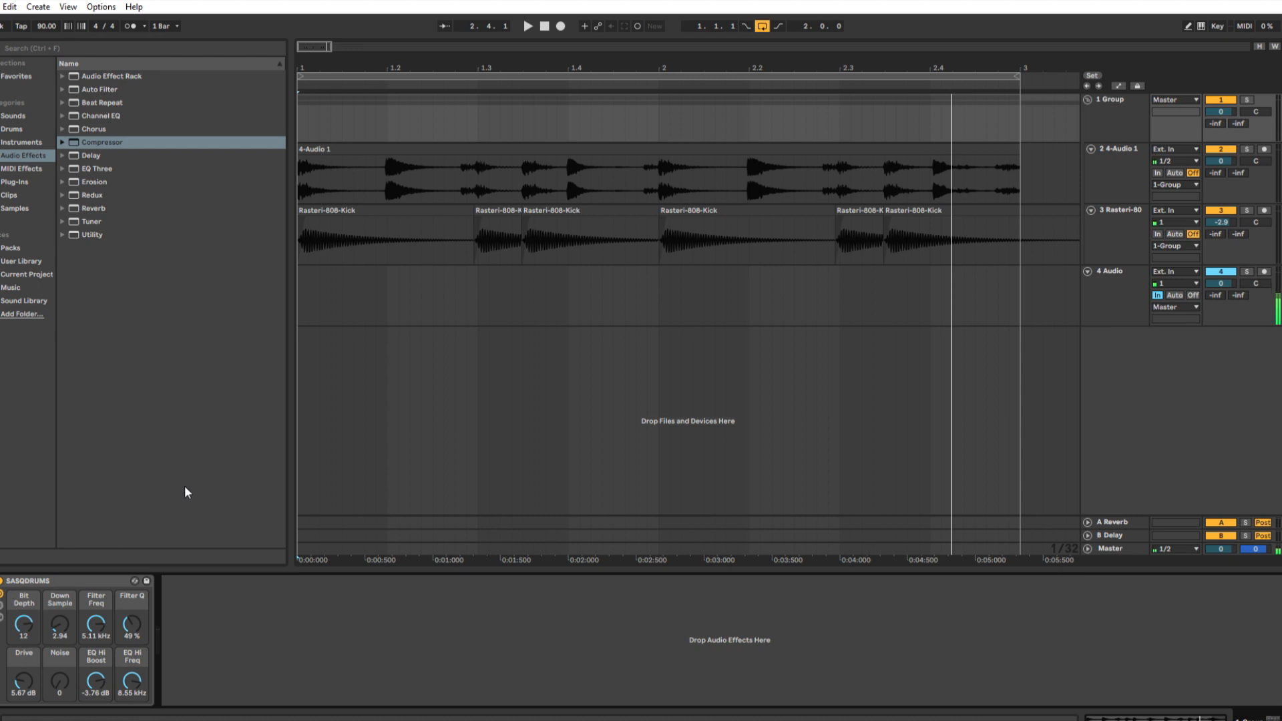